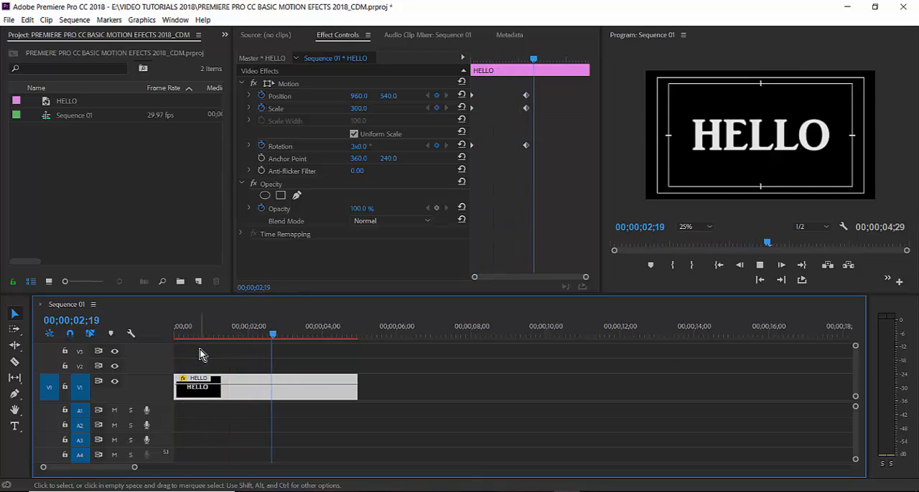
# - Play and scrub through the first HELLO clip to review its position, scale and rotation animation
pyautogui.press('space')
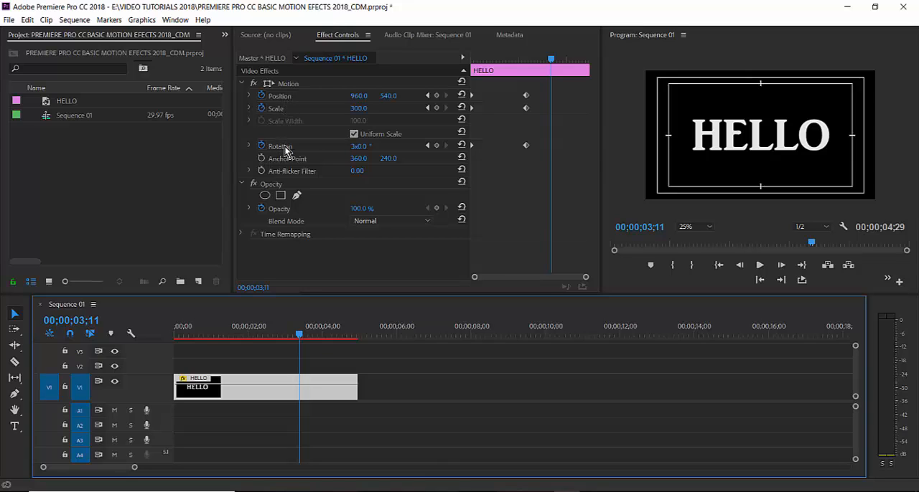
pyautogui.click(488, 61)
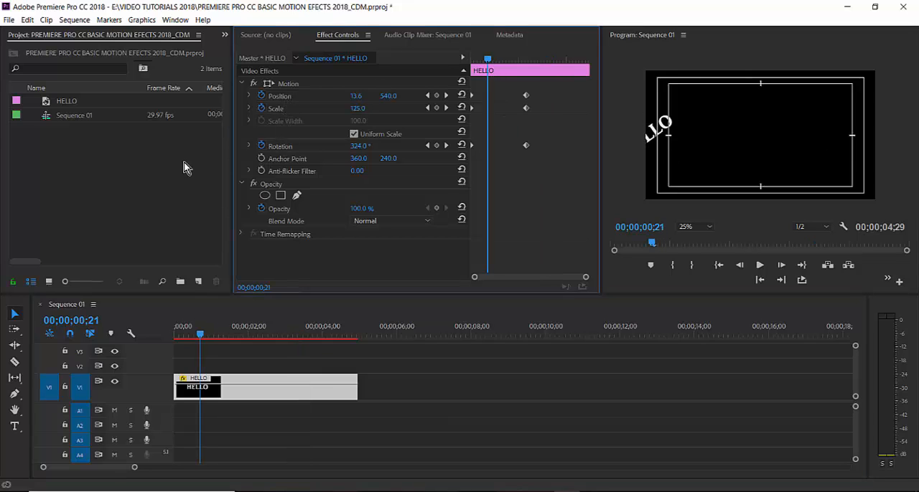
pyautogui.click(138, 170)
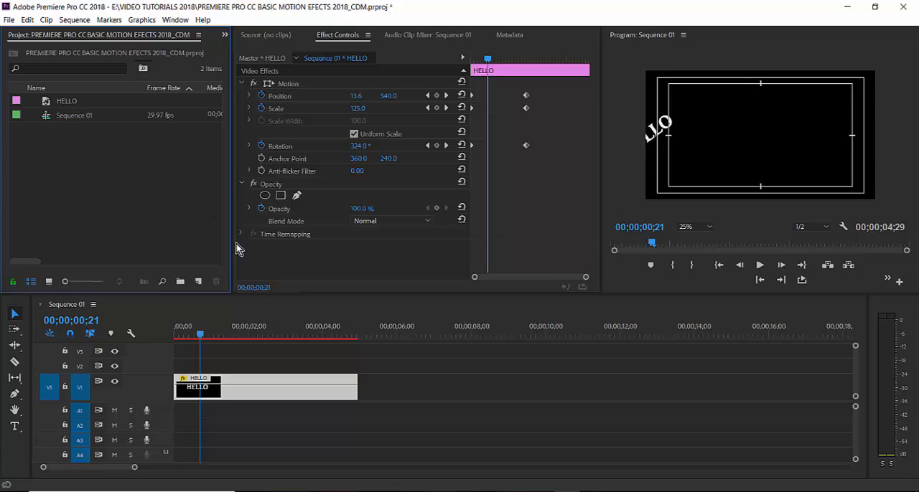
pyautogui.click(264, 327)
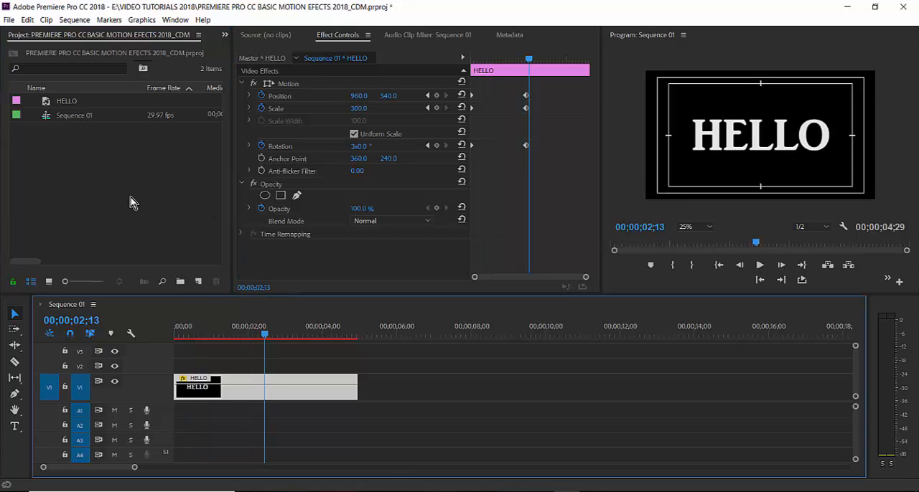
pyautogui.moveTo(264, 335); pyautogui.dragTo(269, 334)
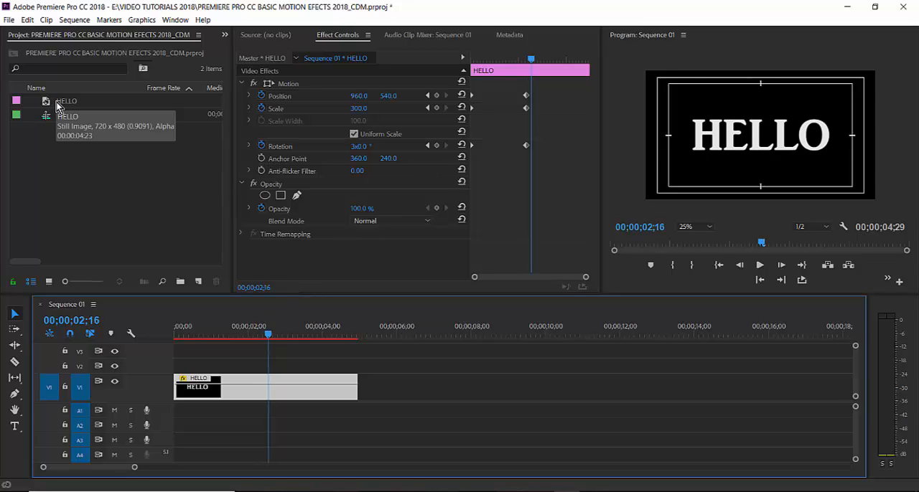
# - Duplicate the HELLO title in the project
pyautogui.click(82, 102)
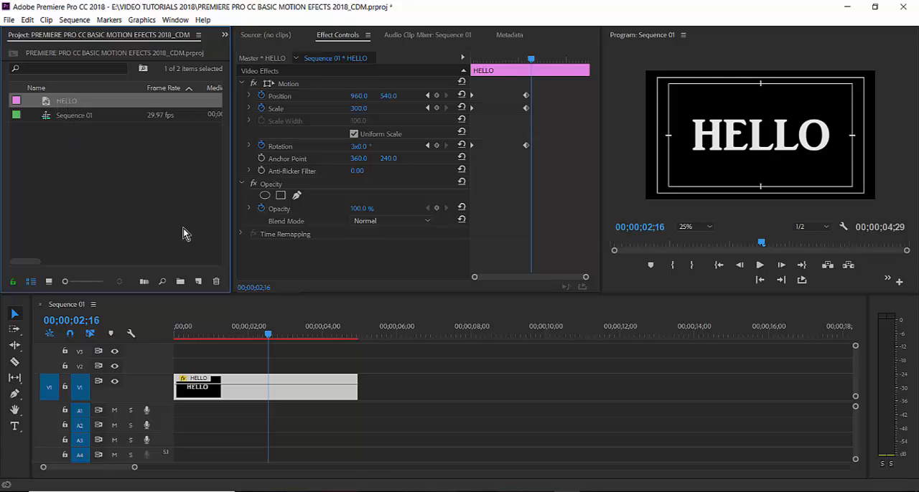
pyautogui.moveTo(267, 335)
pyautogui.mouseDown()
pyautogui.moveTo(256, 338)
pyautogui.moveTo(270, 339)
pyautogui.mouseUp()
pyautogui.click(70, 107)
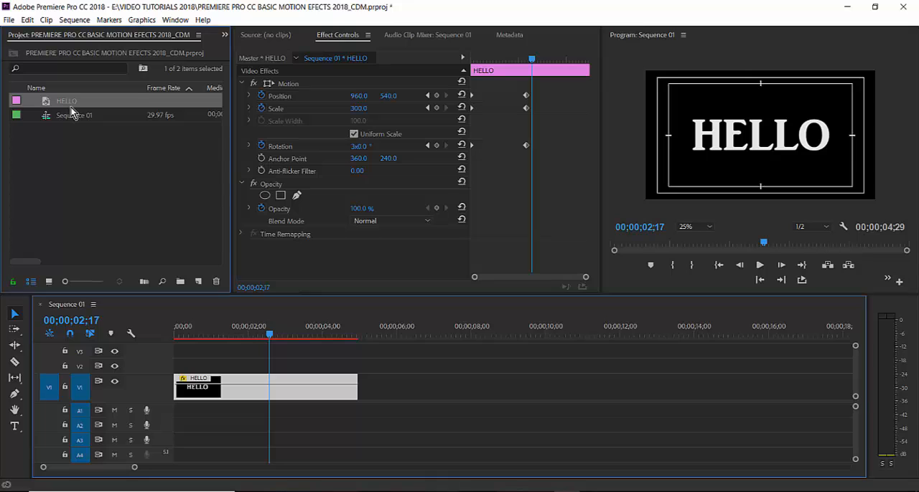
pyautogui.click(44, 111)
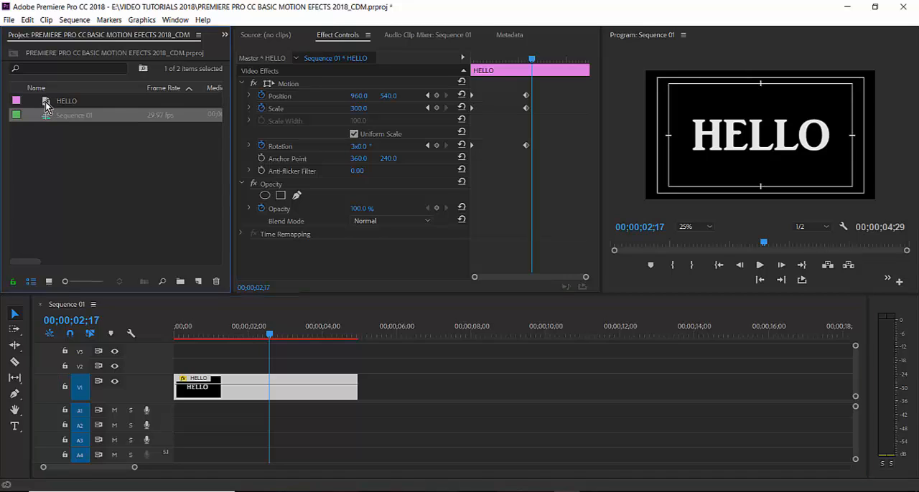
pyautogui.click(45, 102)
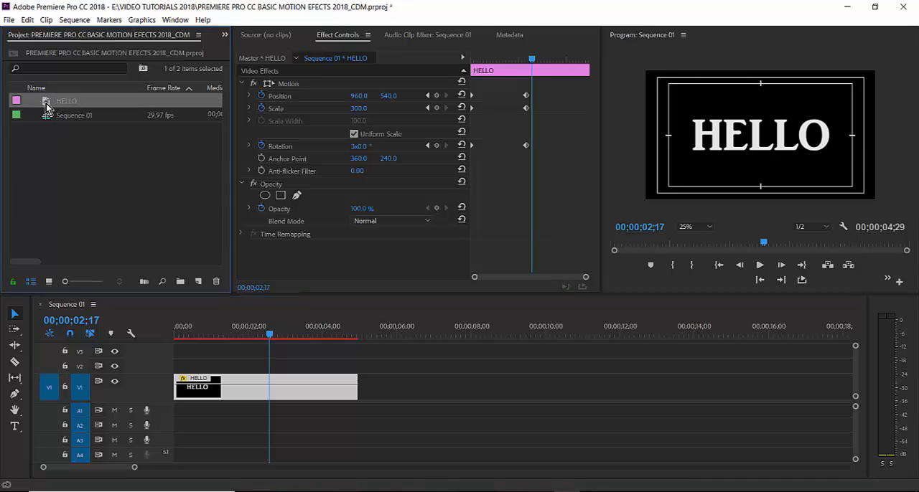
pyautogui.click(64, 103)
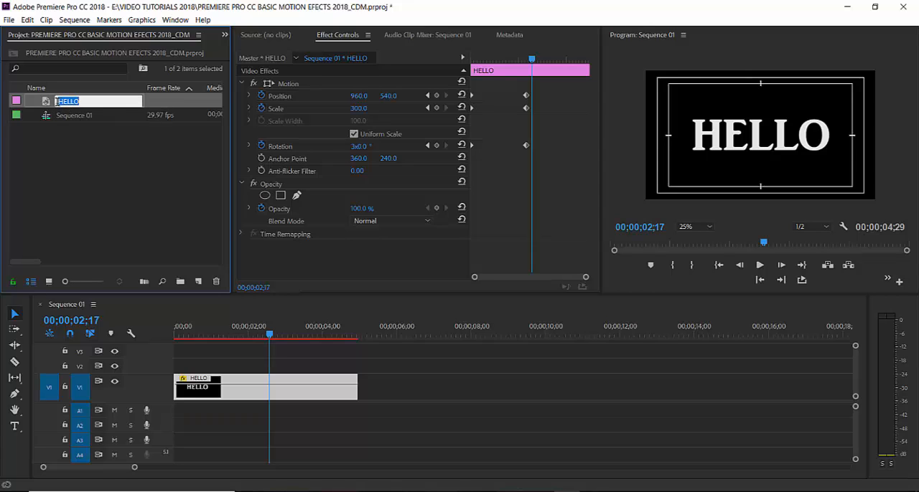
pyautogui.click(43, 103)
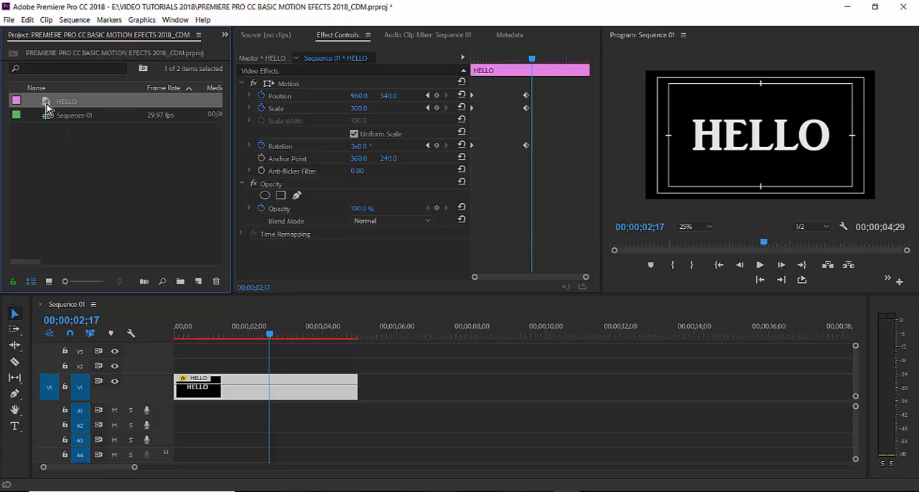
pyautogui.rightClick(46, 108)
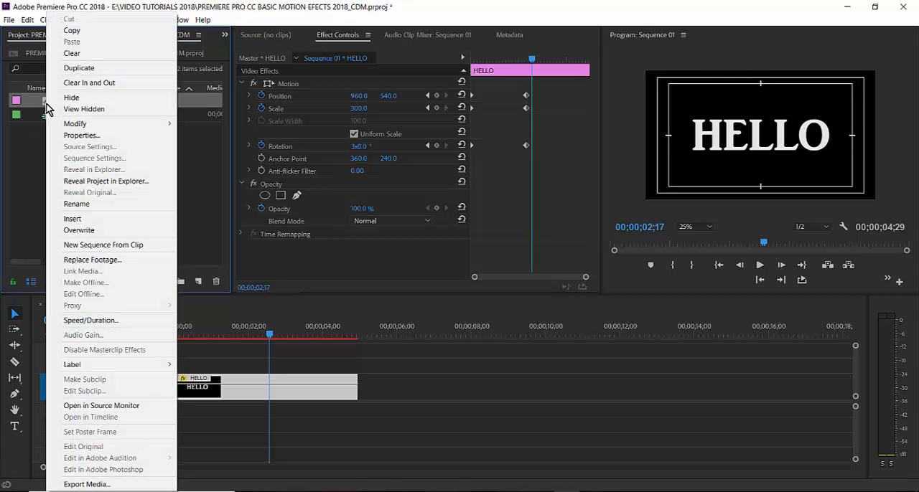
pyautogui.click(79, 68)
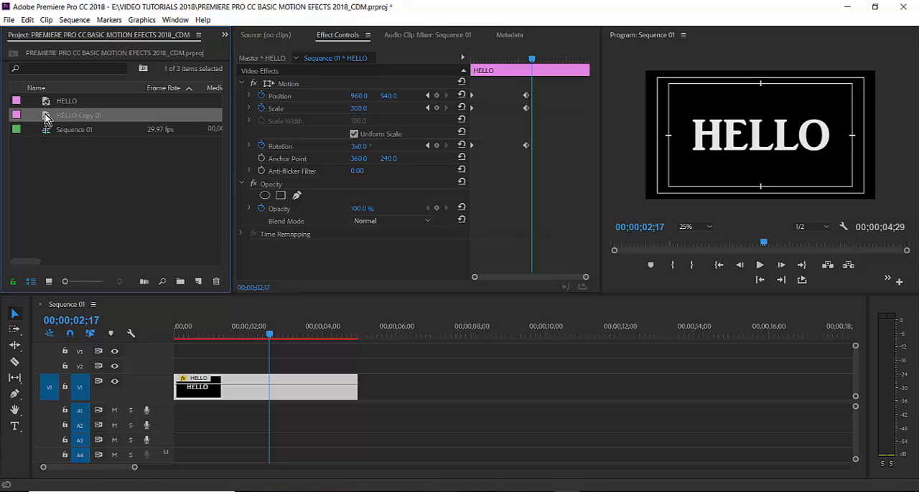
# - Place HELLO Copy 01 on track V1 at about 00;00;06;20, leaving a gap after the first clip, and select it
pyautogui.moveTo(89, 121); pyautogui.dragTo(424, 392)
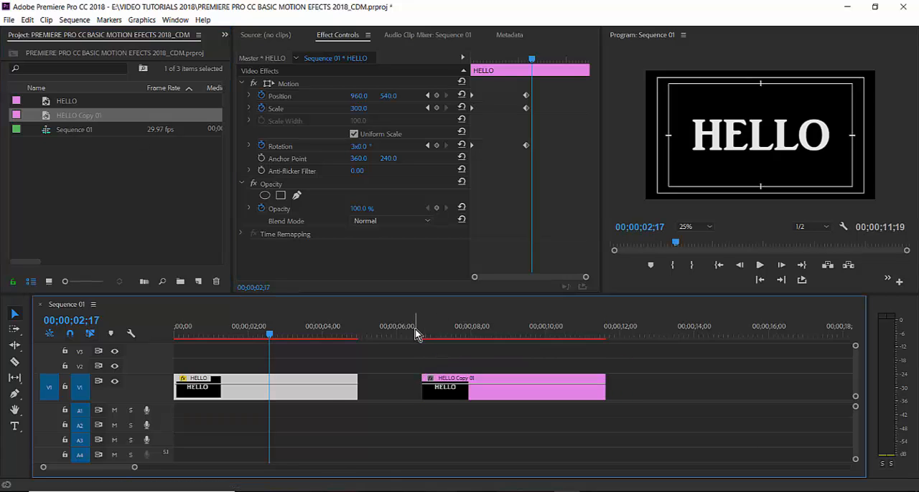
pyautogui.moveTo(416, 333); pyautogui.dragTo(456, 334)
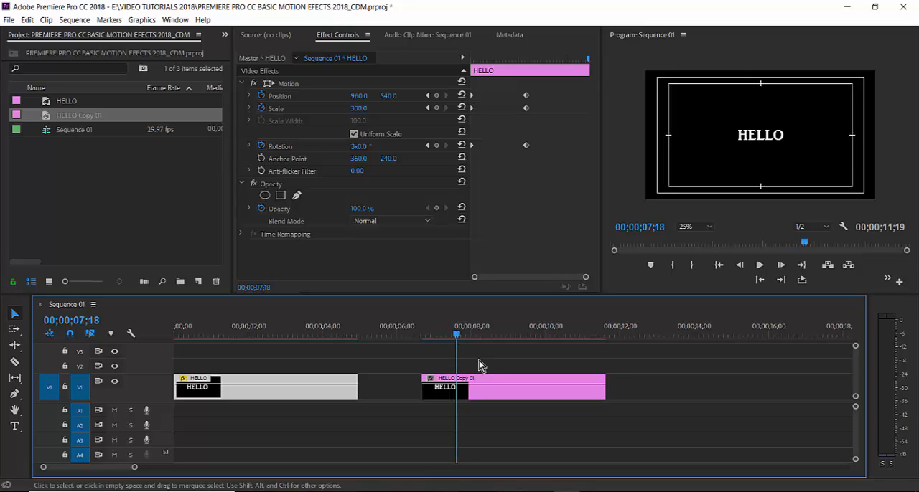
pyautogui.click(498, 390)
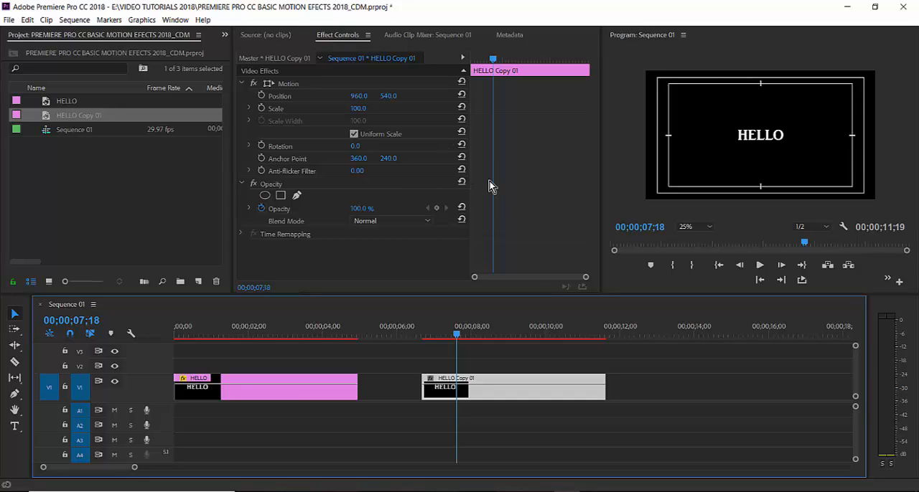
# - Enable keyframing for Position, Scale and Rotation at the start of the HELLO Copy 01 clip
pyautogui.click(437, 335)
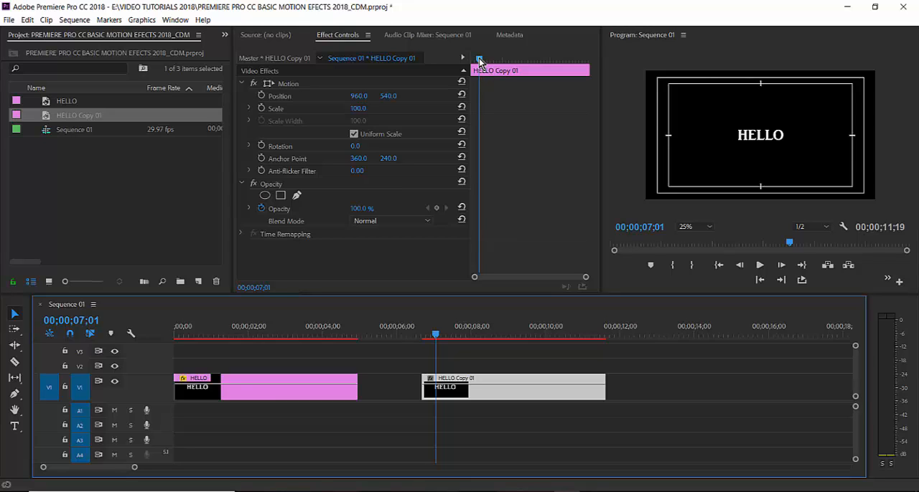
pyautogui.moveTo(479, 61); pyautogui.dragTo(470, 67)
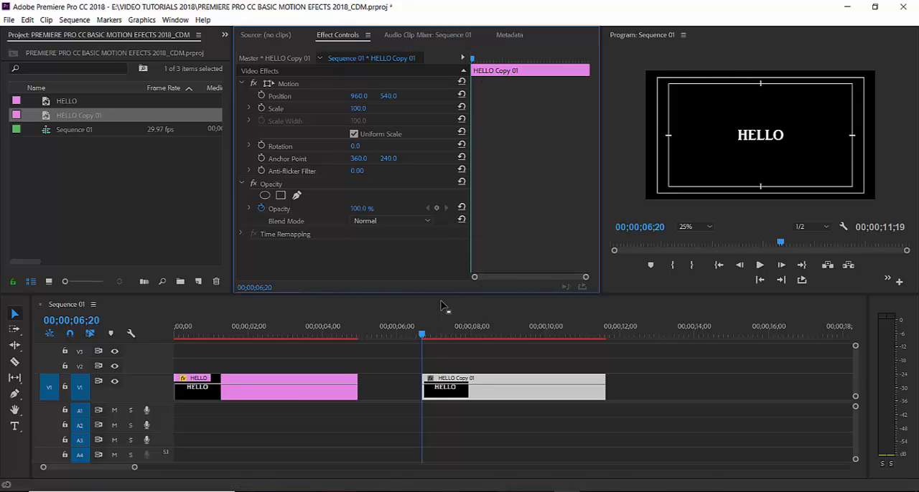
pyautogui.click(262, 95)
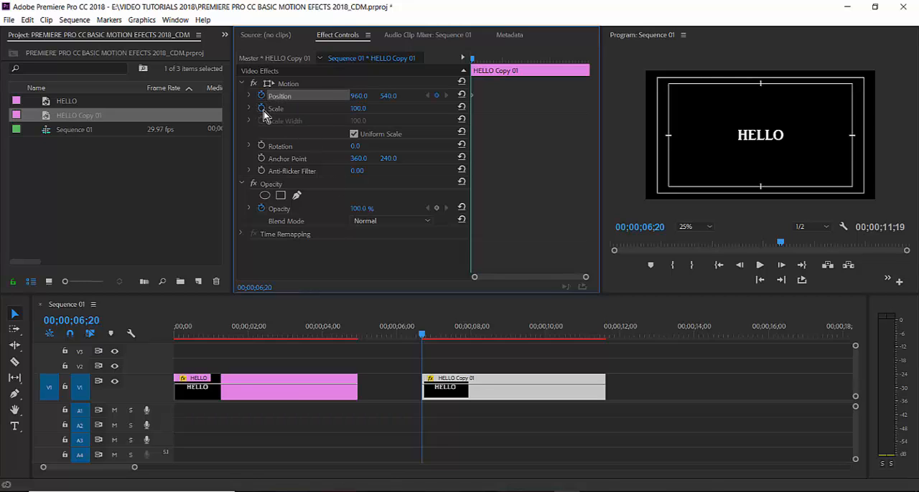
pyautogui.click(261, 108)
pyautogui.click(261, 146)
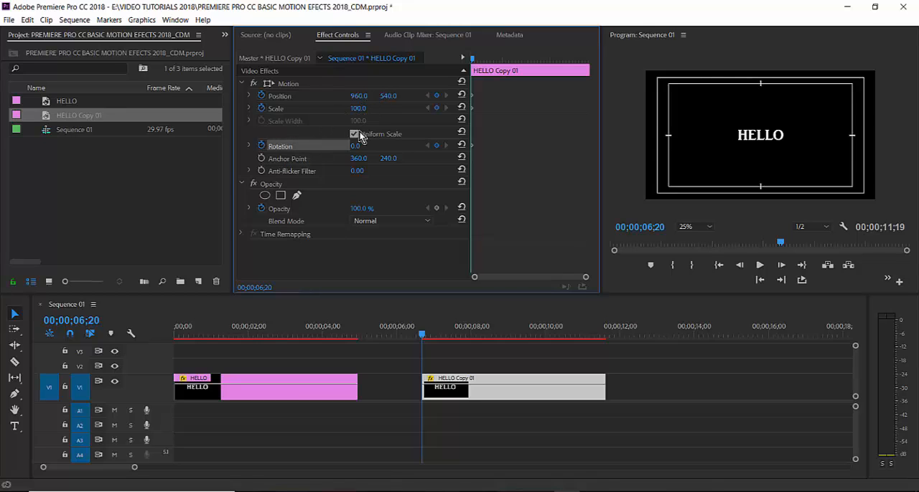
# - Animate the title's position from about -215, 450 outside the frame at the clip's start to about 990, 475 at 00;00;08;18
pyautogui.click(277, 84)
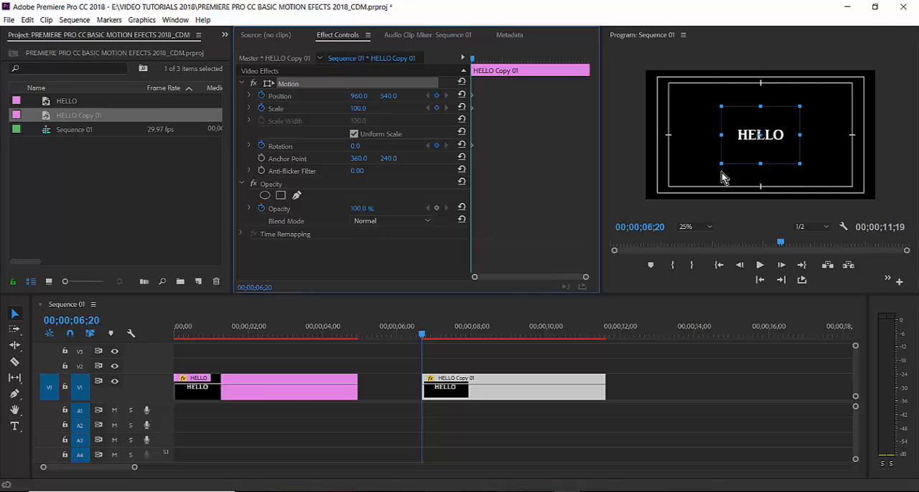
pyautogui.click(745, 124)
pyautogui.moveTo(745, 123); pyautogui.dragTo(709, 117)
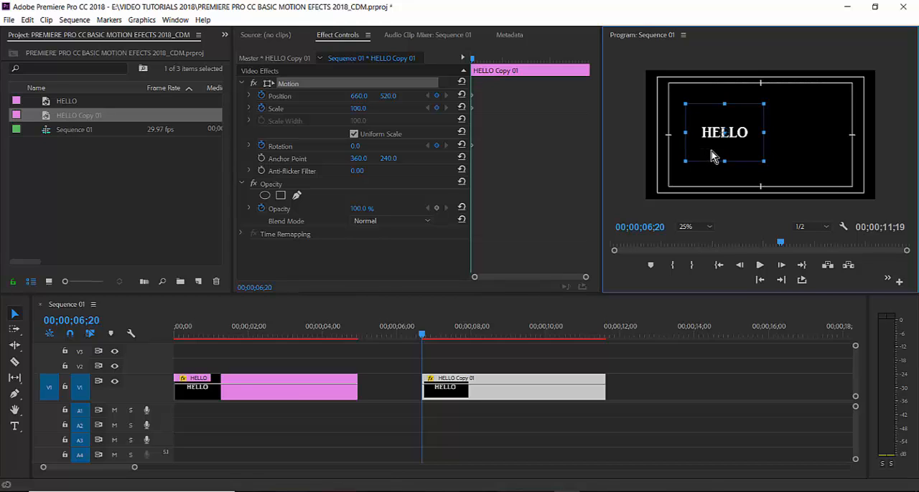
pyautogui.moveTo(724, 155); pyautogui.dragTo(679, 144)
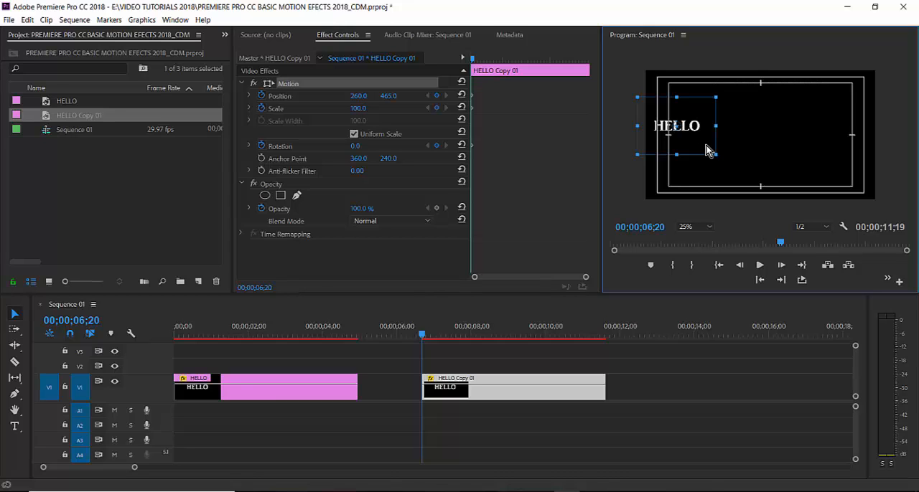
pyautogui.moveTo(706, 146); pyautogui.dragTo(648, 149)
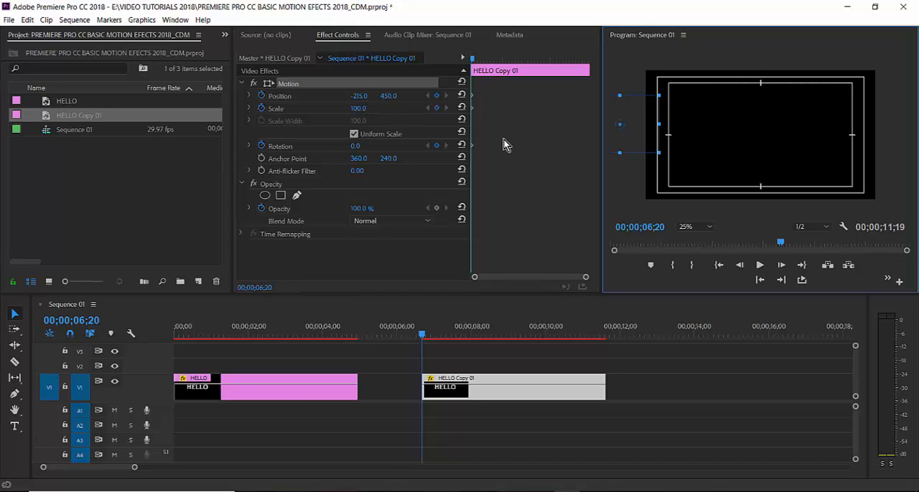
pyautogui.moveTo(473, 61); pyautogui.dragTo(519, 75)
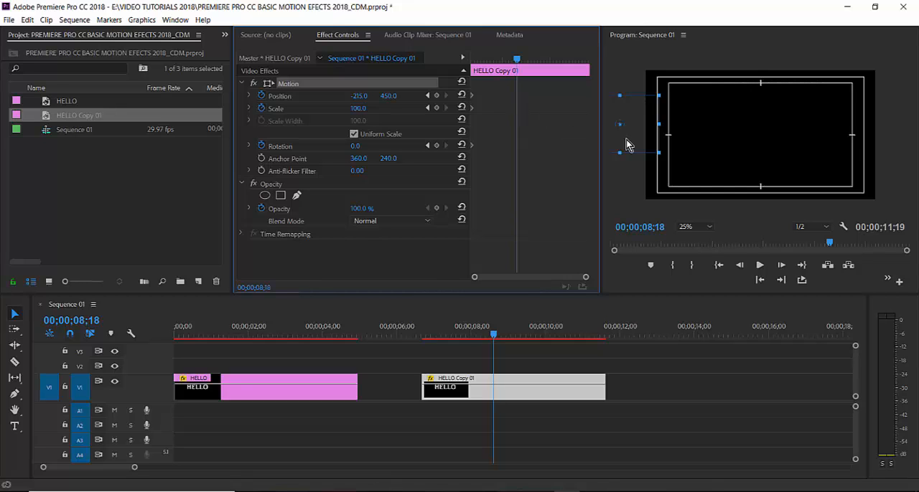
pyautogui.moveTo(635, 141); pyautogui.dragTo(778, 148)
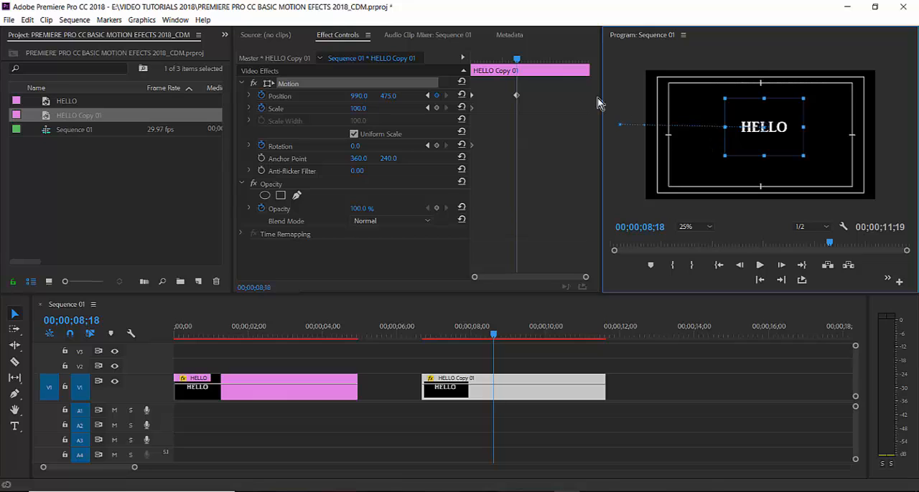
# - Play the slide-in from the clip's start, scrub around the second position keyframe, and return to the first one
pyautogui.moveTo(518, 63); pyautogui.dragTo(470, 77)
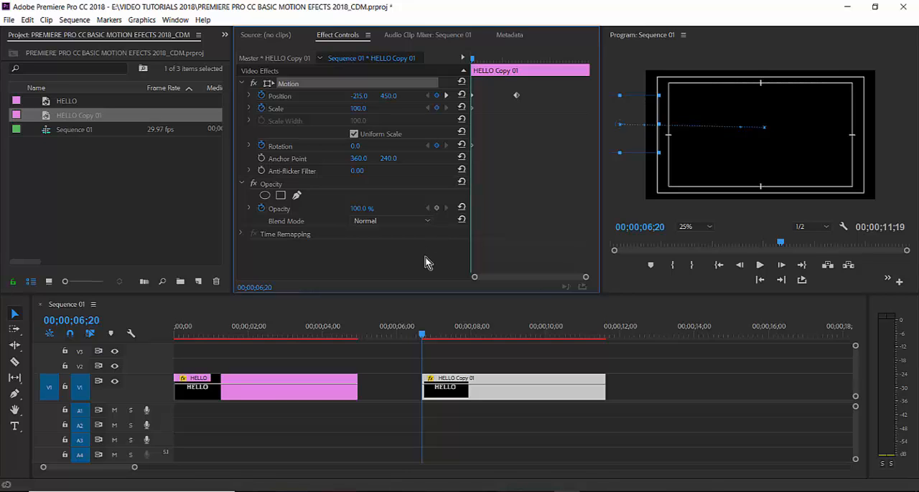
pyautogui.press('space')
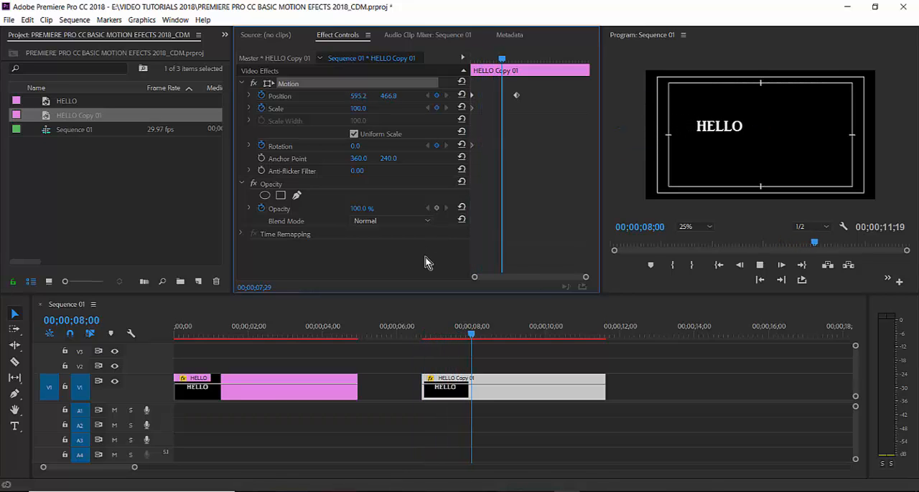
pyautogui.press('space')
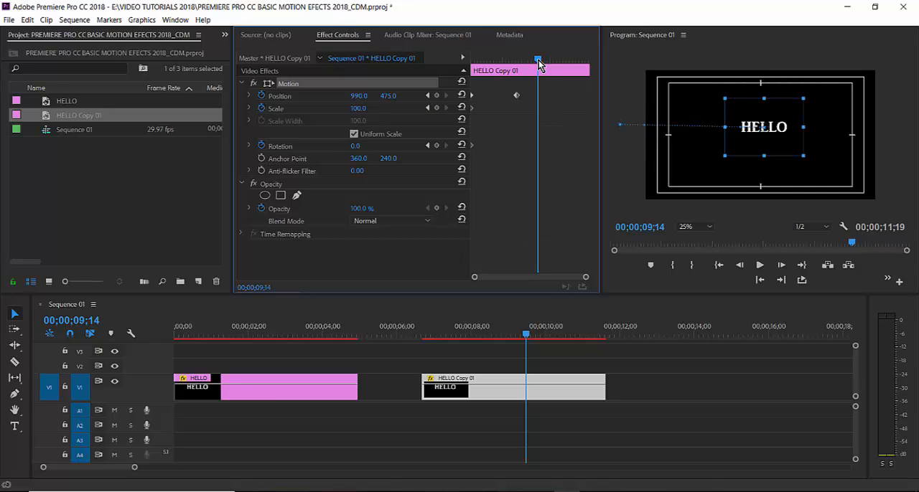
pyautogui.moveTo(537, 59)
pyautogui.mouseDown()
pyautogui.moveTo(478, 64)
pyautogui.moveTo(523, 64)
pyautogui.mouseUp()
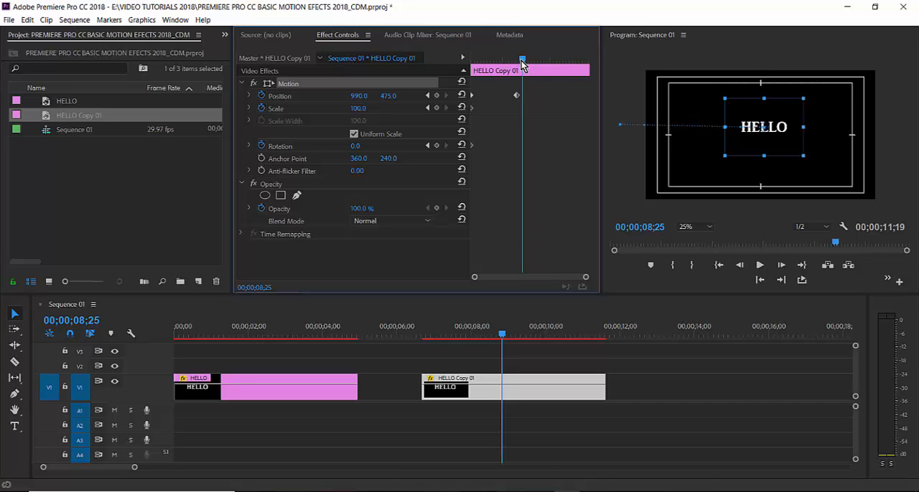
pyautogui.moveTo(523, 65); pyautogui.dragTo(515, 108)
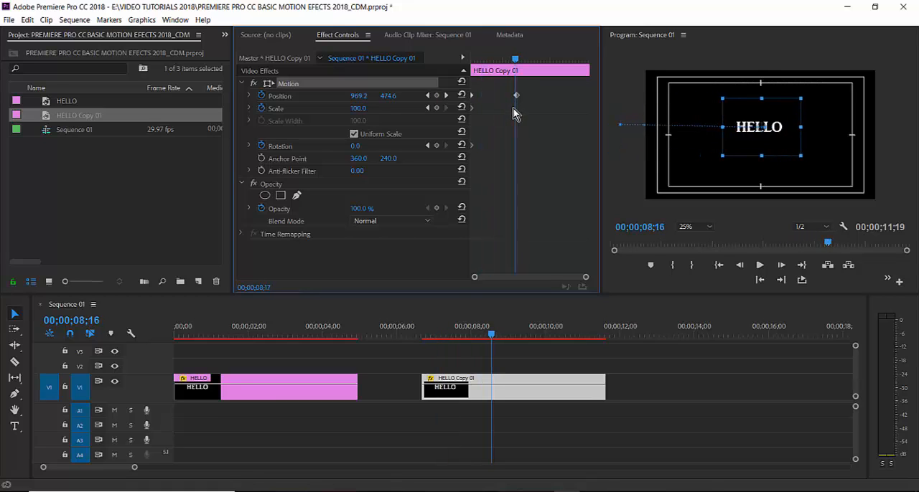
pyautogui.click(428, 95)
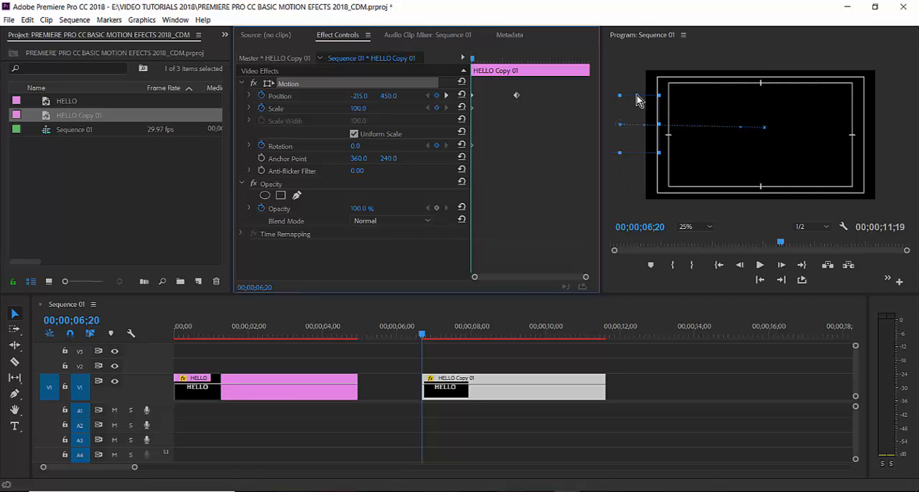
# - Show the title's motion path and compare the program preview at Fit, 25% and 10% magnification, ending at 25%
pyautogui.click(653, 183)
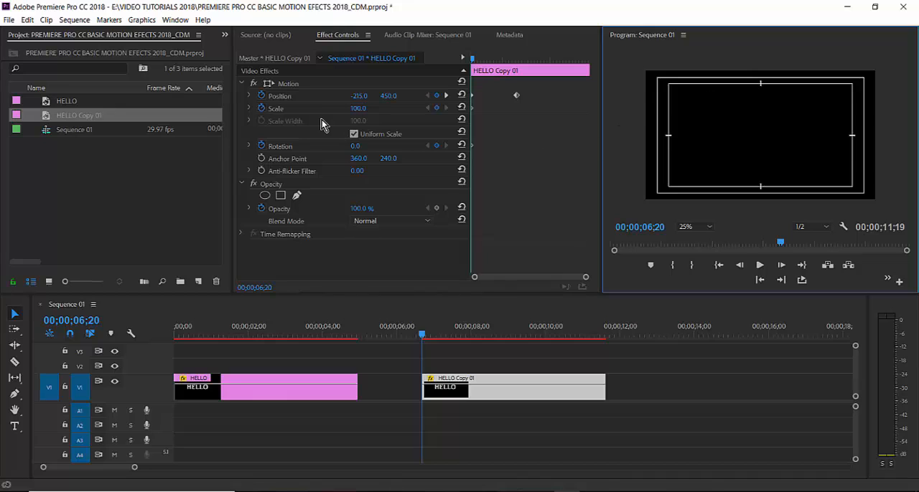
pyautogui.click(291, 85)
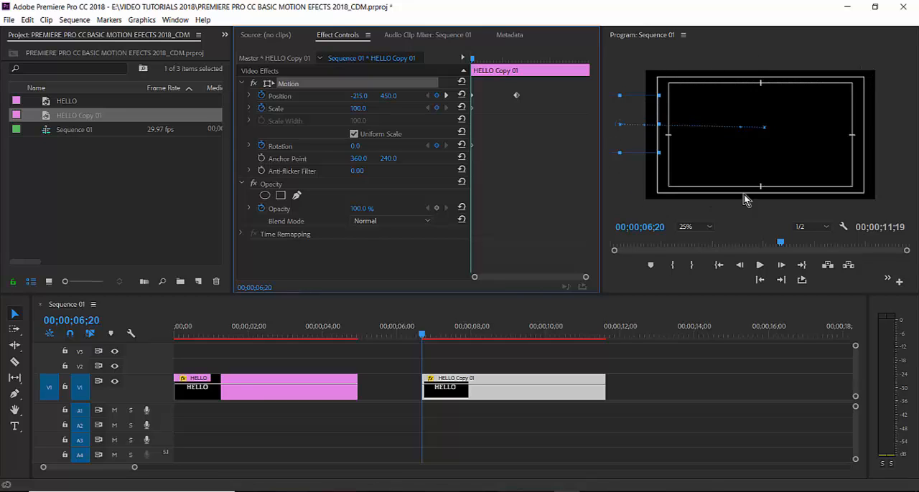
pyautogui.click(711, 228)
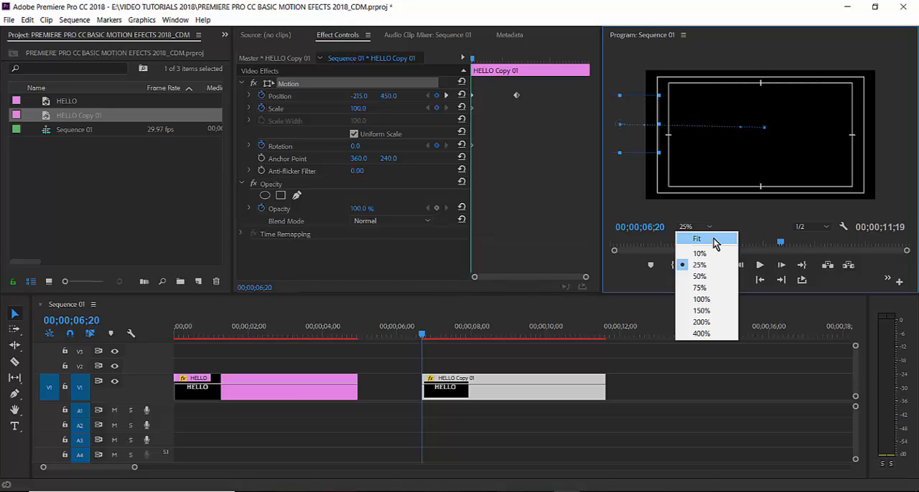
pyautogui.click(714, 239)
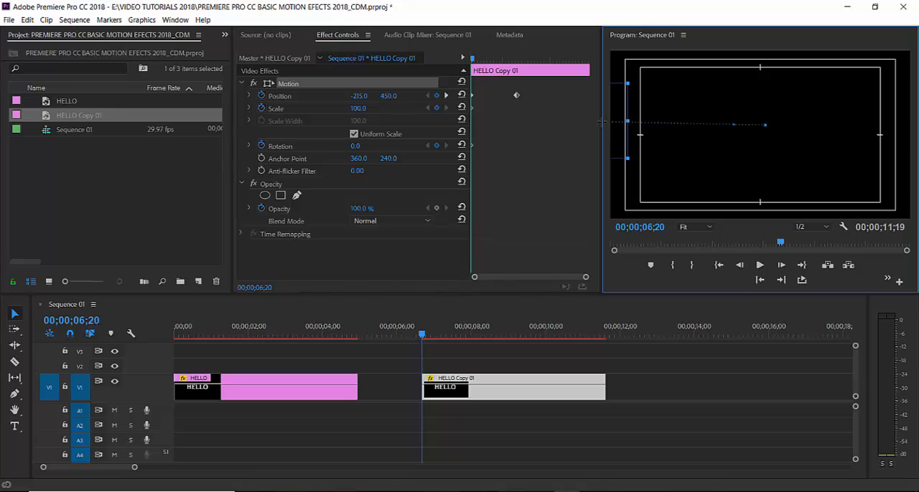
pyautogui.click(710, 229)
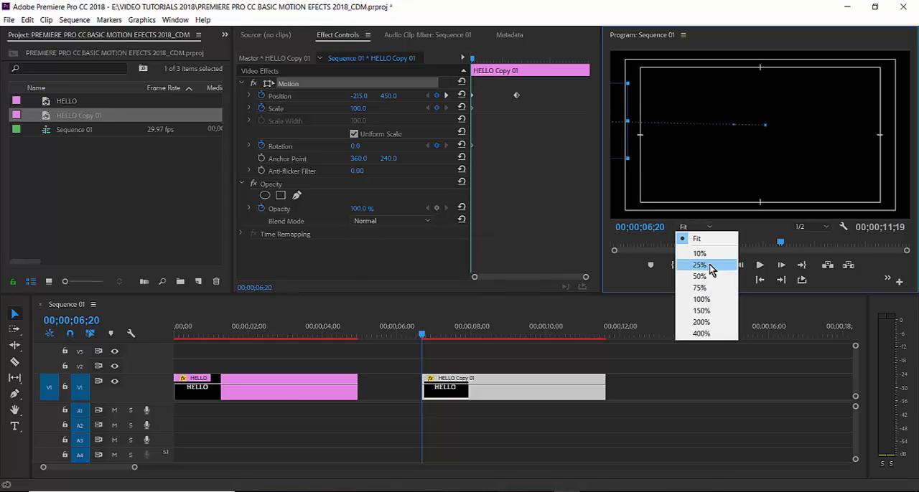
pyautogui.click(707, 265)
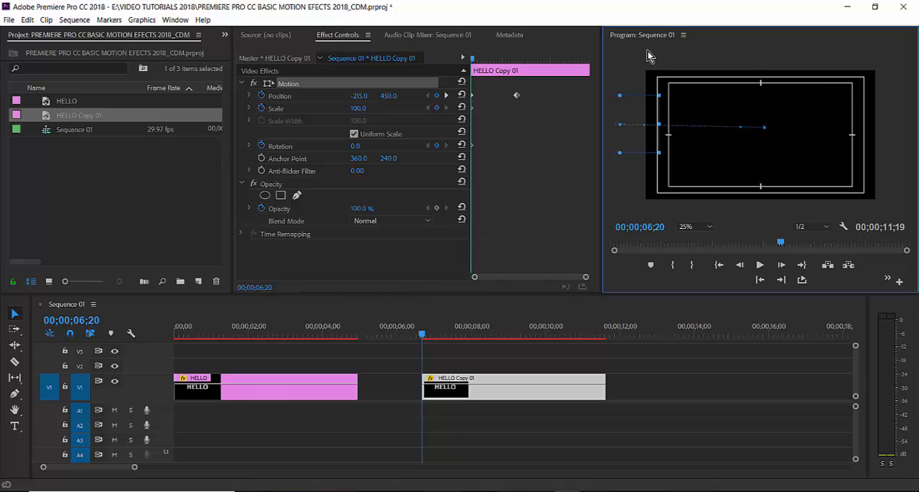
pyautogui.click(707, 226)
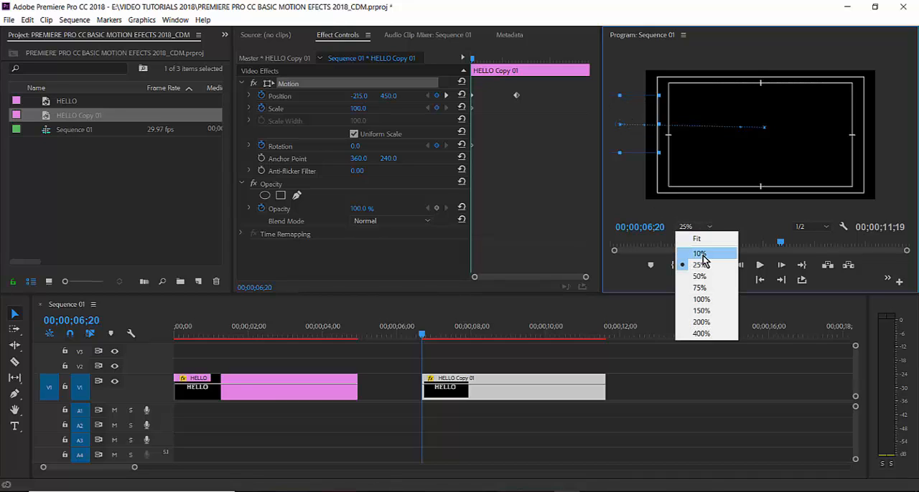
pyautogui.click(703, 257)
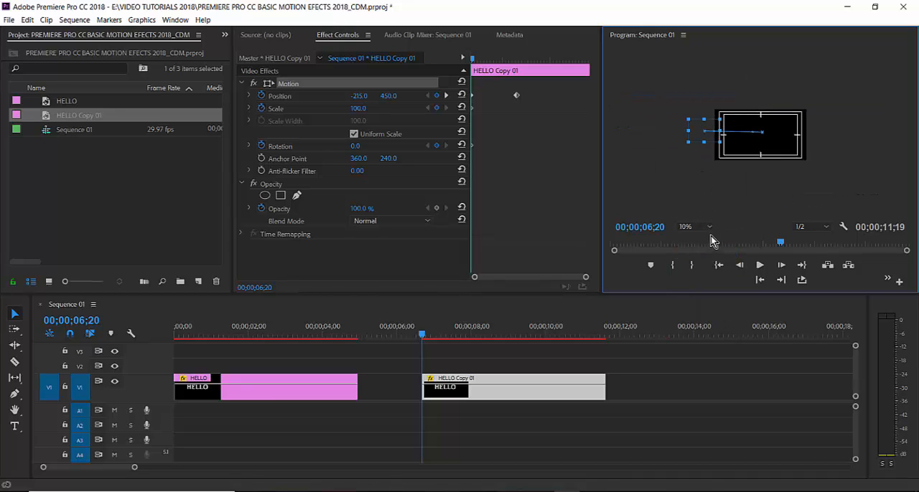
pyautogui.click(709, 228)
pyautogui.click(706, 266)
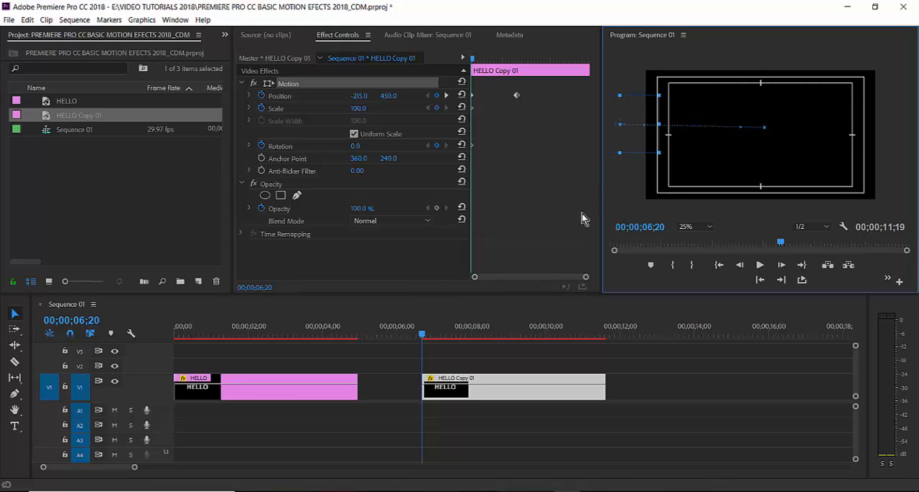
# - Enlarge the title to a scale of about 273 at the second position keyframe, 00;00;08;18, and undo a trial move of it
pyautogui.click(446, 95)
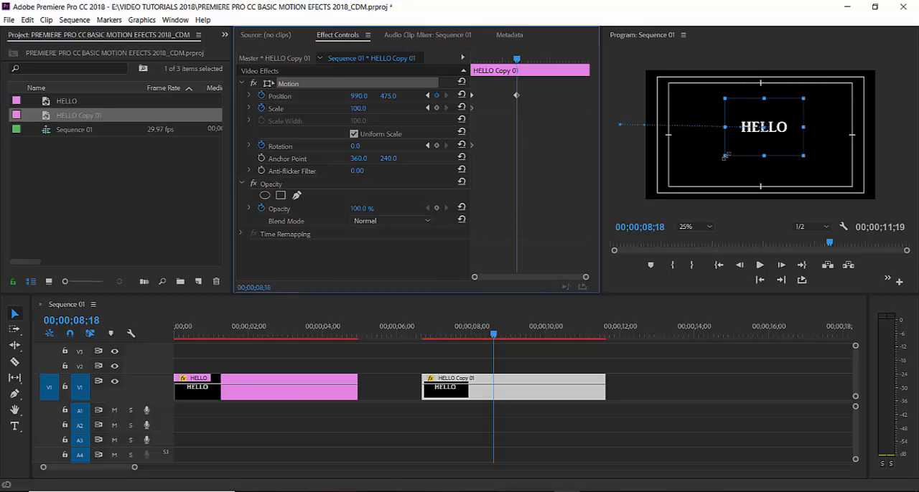
pyautogui.moveTo(725, 157); pyautogui.dragTo(688, 206)
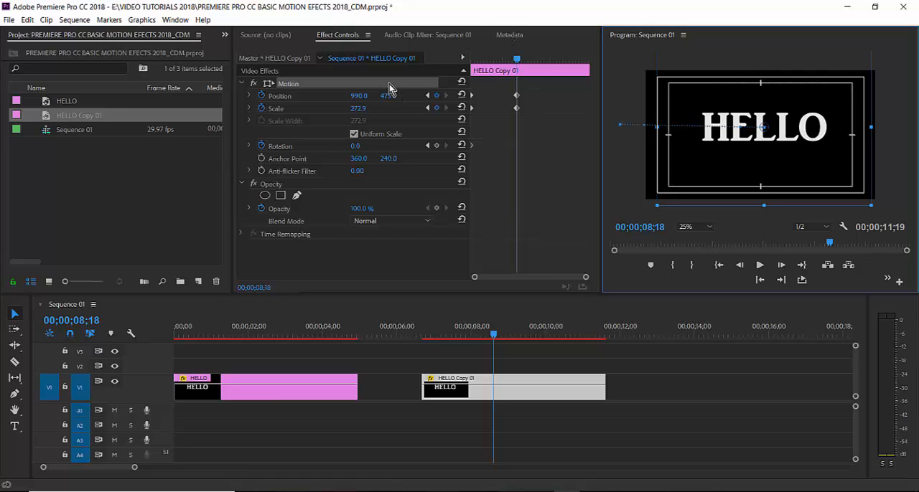
pyautogui.moveTo(727, 103); pyautogui.dragTo(705, 126)
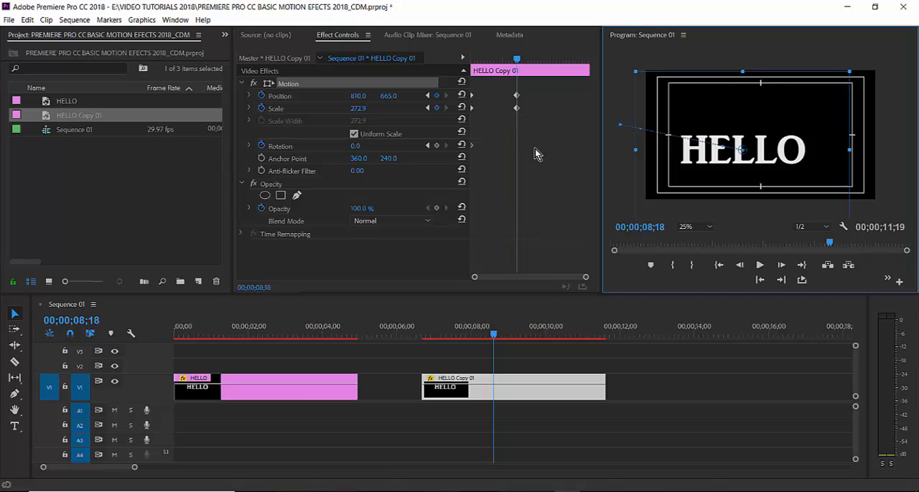
pyautogui.hotkey('ctrl', 'z')
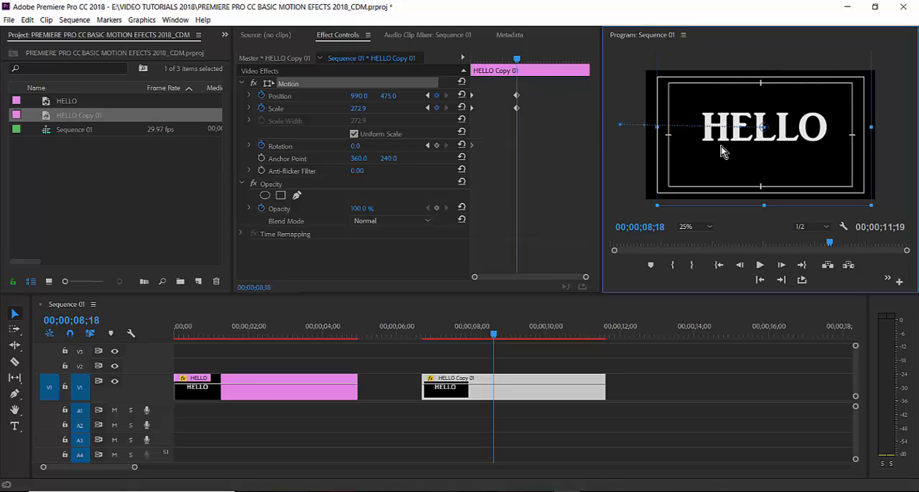
# - Try an intermediate position keyframe at 00;00;07;24 with the title raised to about 501, 230, and delete that keyframe
pyautogui.moveTo(515, 68); pyautogui.dragTo(497, 69)
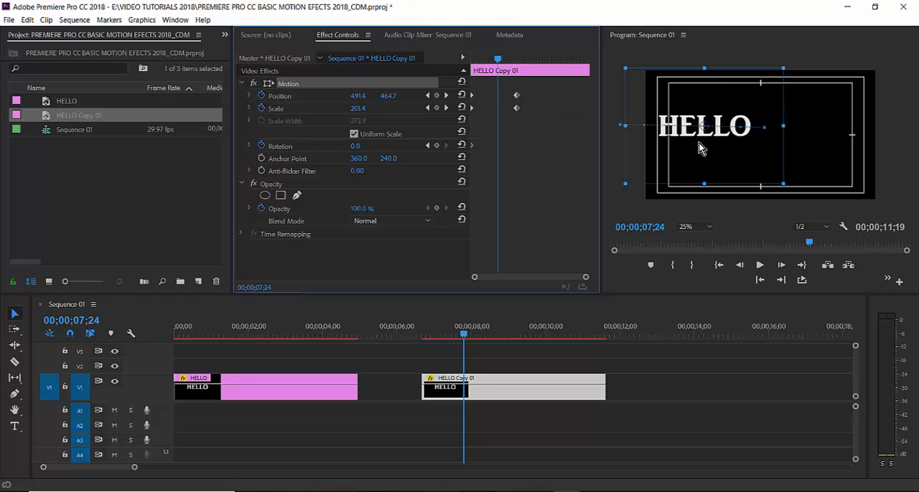
pyautogui.moveTo(699, 142); pyautogui.dragTo(700, 116)
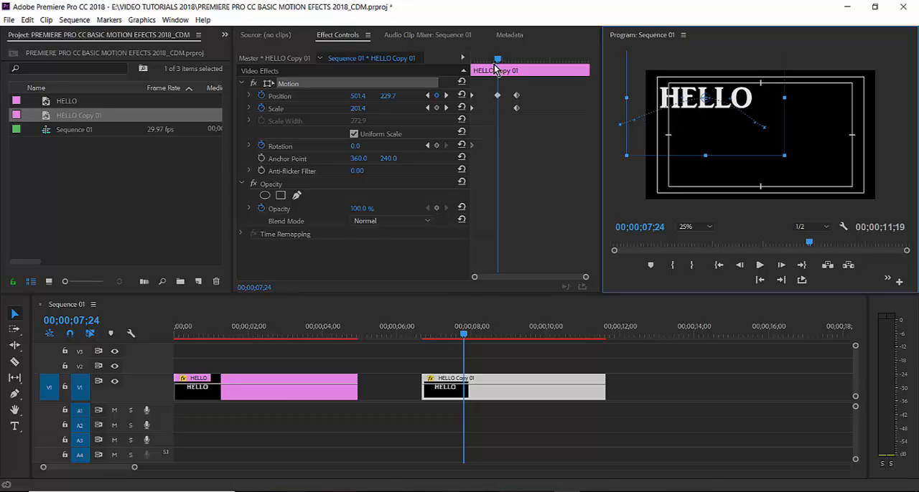
pyautogui.moveTo(495, 68)
pyautogui.mouseDown()
pyautogui.moveTo(475, 72)
pyautogui.moveTo(510, 73)
pyautogui.moveTo(483, 74)
pyautogui.moveTo(506, 76)
pyautogui.moveTo(496, 72)
pyautogui.mouseUp()
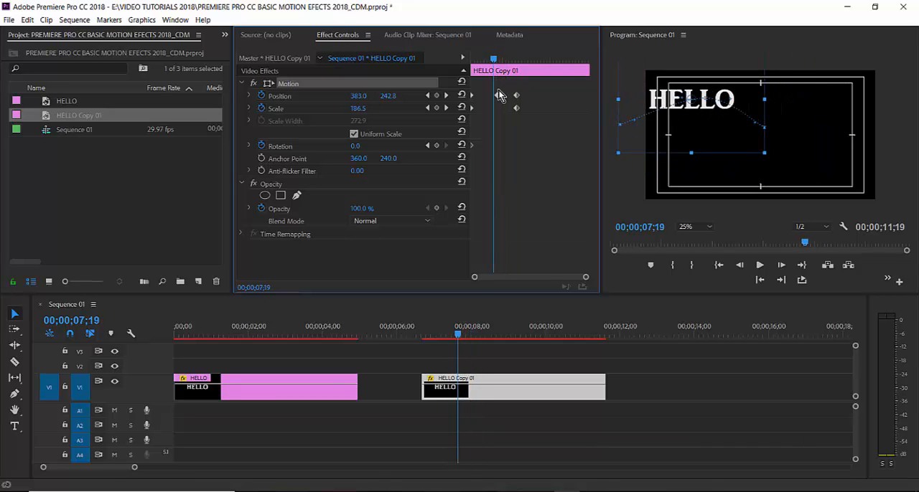
pyautogui.click(498, 94)
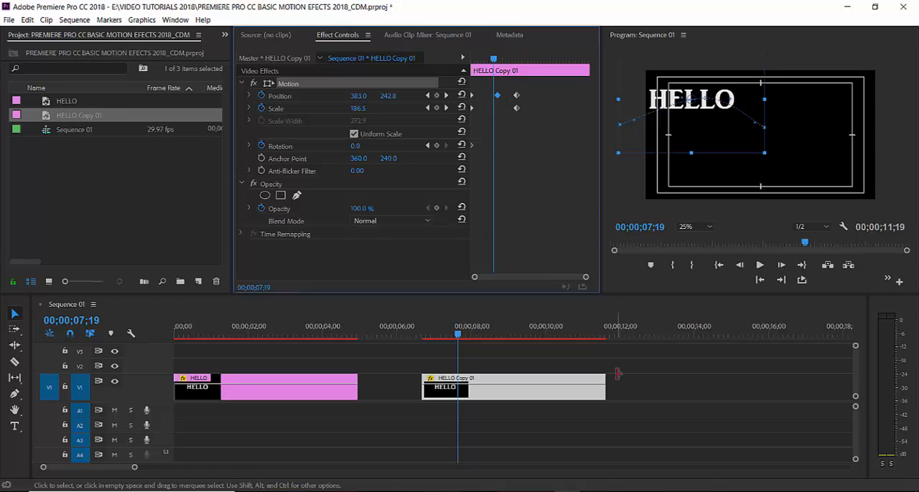
pyautogui.press('Delete')
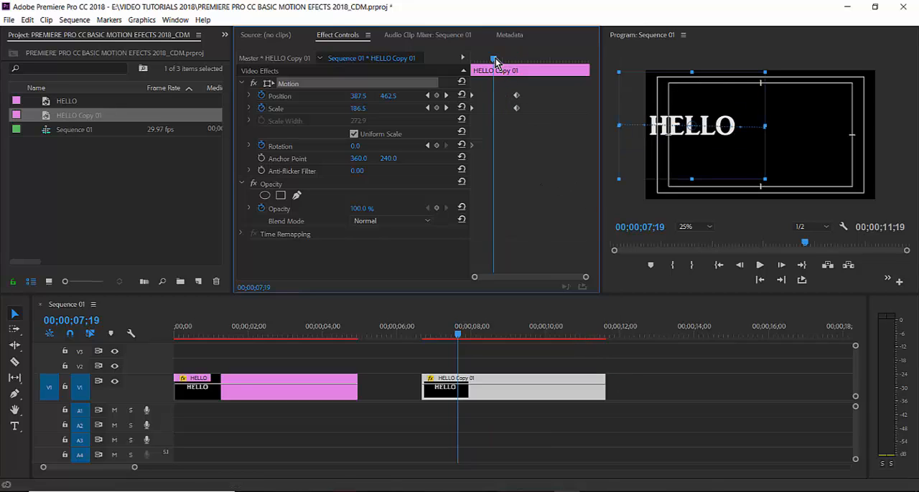
# - Set the title's rotation to 720 degrees at the 00;00;08;18 scale keyframe
pyautogui.moveTo(494, 62)
pyautogui.mouseDown()
pyautogui.moveTo(477, 63)
pyautogui.moveTo(514, 64)
pyautogui.moveTo(494, 76)
pyautogui.mouseUp()
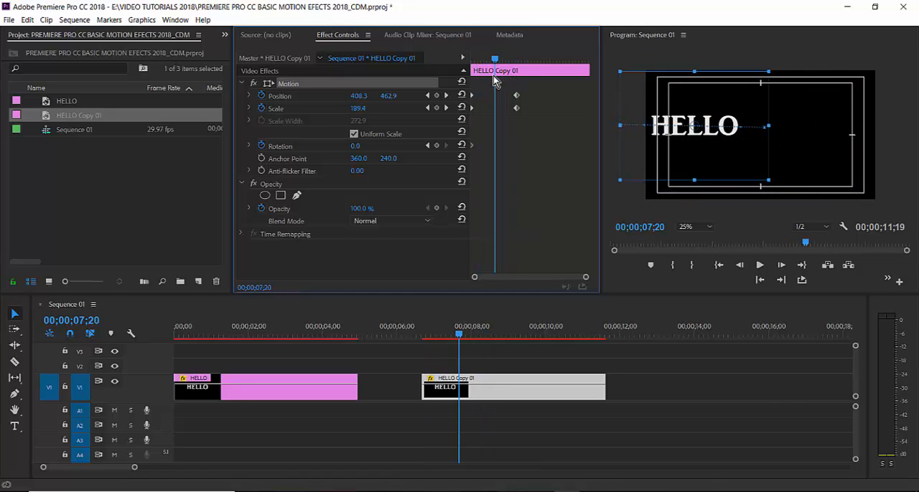
pyautogui.click(447, 109)
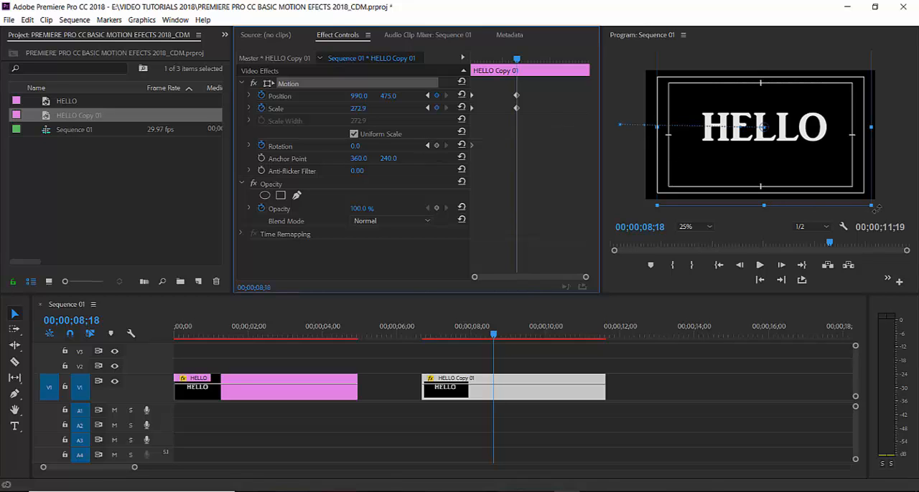
pyautogui.moveTo(877, 209)
pyautogui.mouseDown()
pyautogui.moveTo(885, 190)
pyautogui.moveTo(876, 209)
pyautogui.mouseUp()
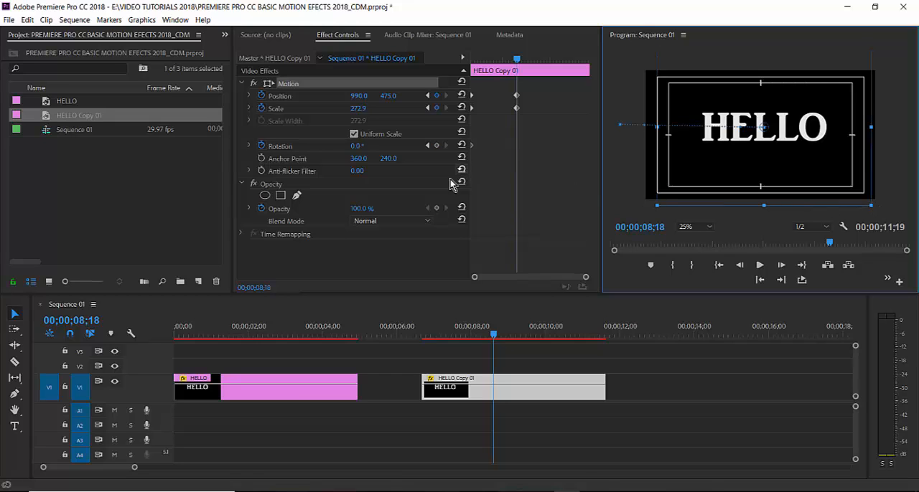
pyautogui.click(354, 147)
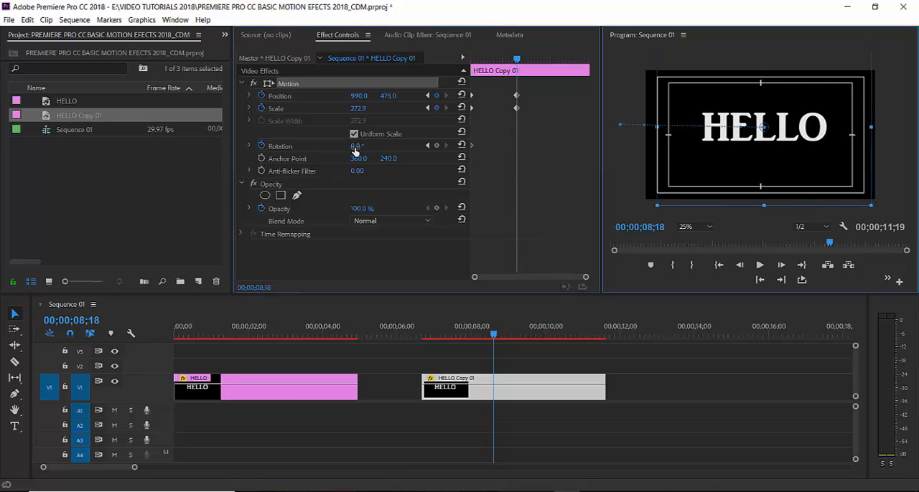
pyautogui.click(355, 147)
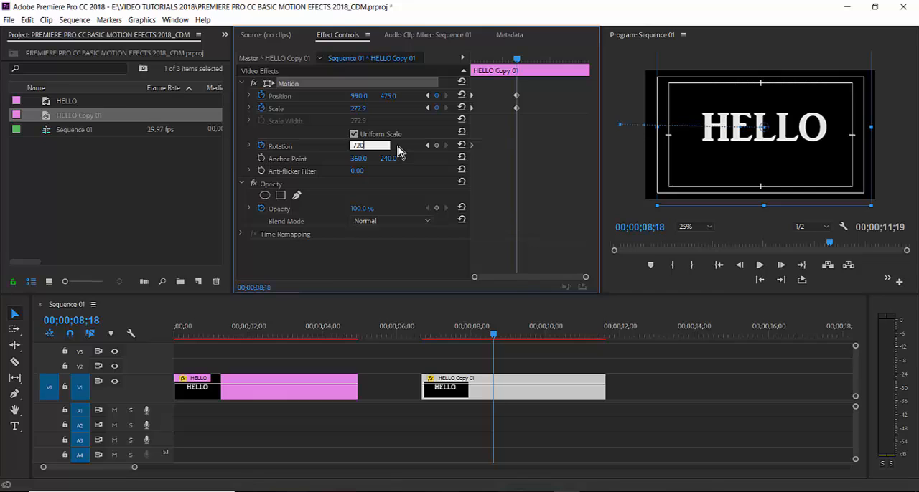
pyautogui.press('Return')
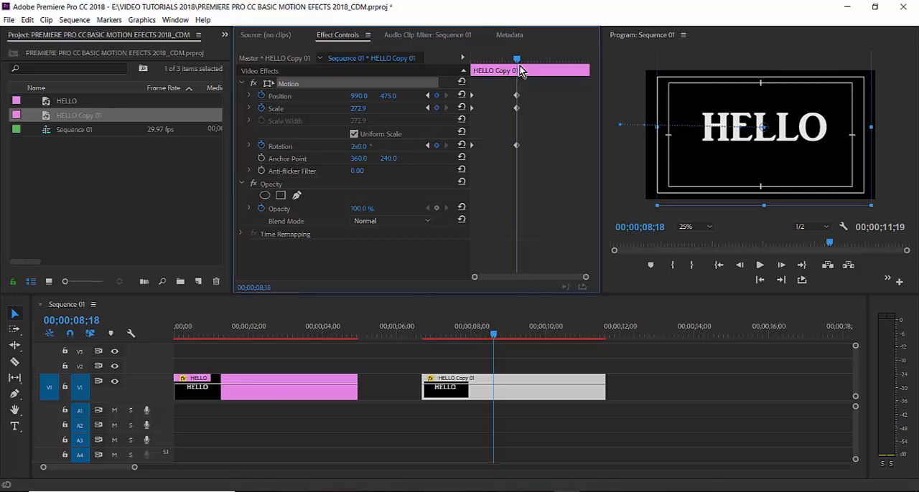
# - Play the combined slide, scale and spin animation from the clip's start, and replay its end from about 00;00;08;12
pyautogui.moveTo(519, 66); pyautogui.dragTo(500, 66)
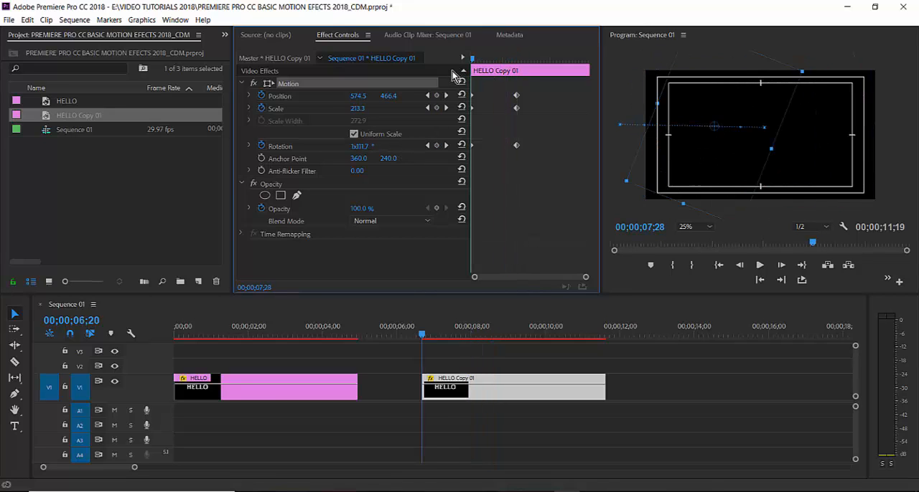
pyautogui.press('space')
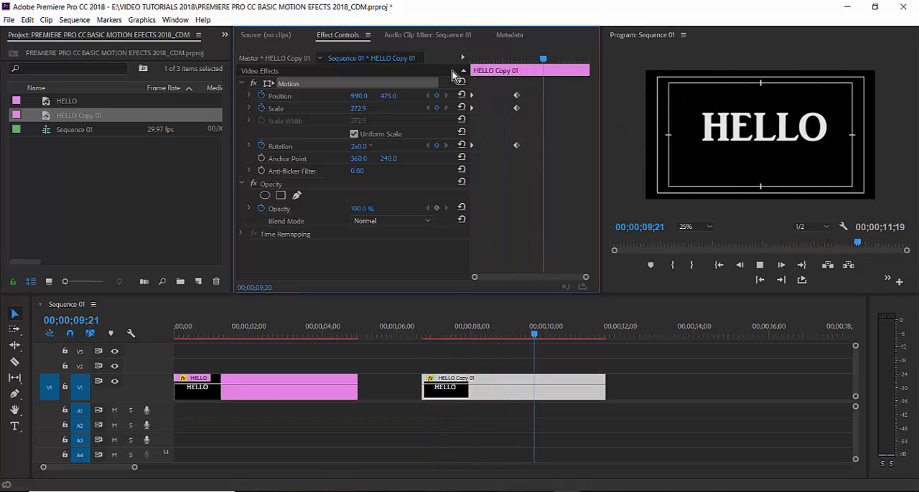
pyautogui.press('space')
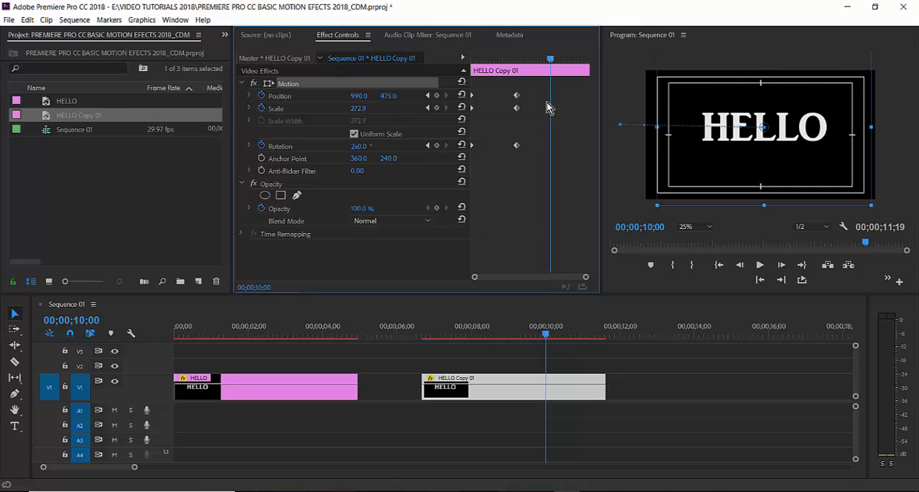
pyautogui.moveTo(552, 58); pyautogui.dragTo(513, 77)
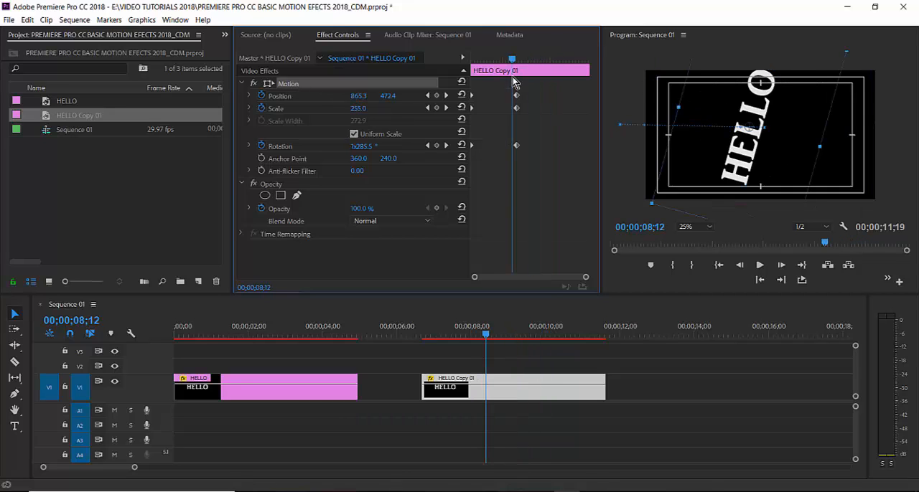
pyautogui.press('space')
pyautogui.press('space')
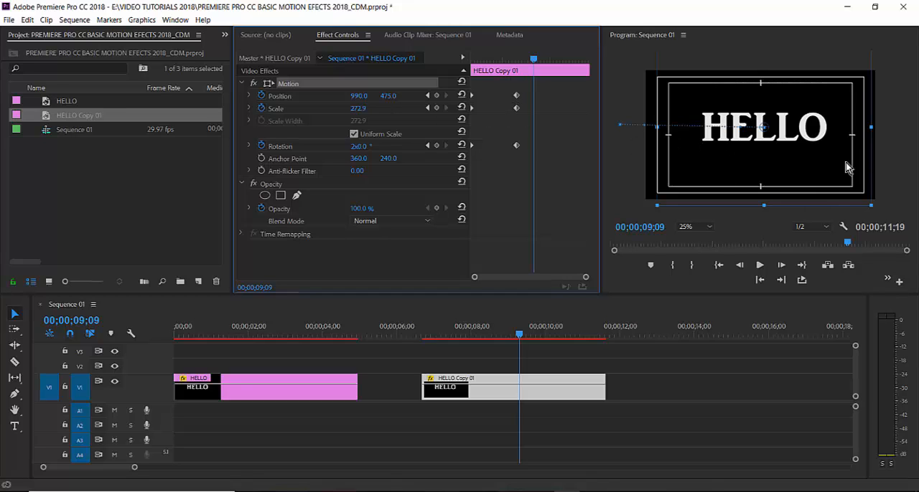
# - Check the enlarged title's bounds at 10% preview magnification, restore 25%, and move the playhead to about 00;00;09;18
pyautogui.click(710, 226)
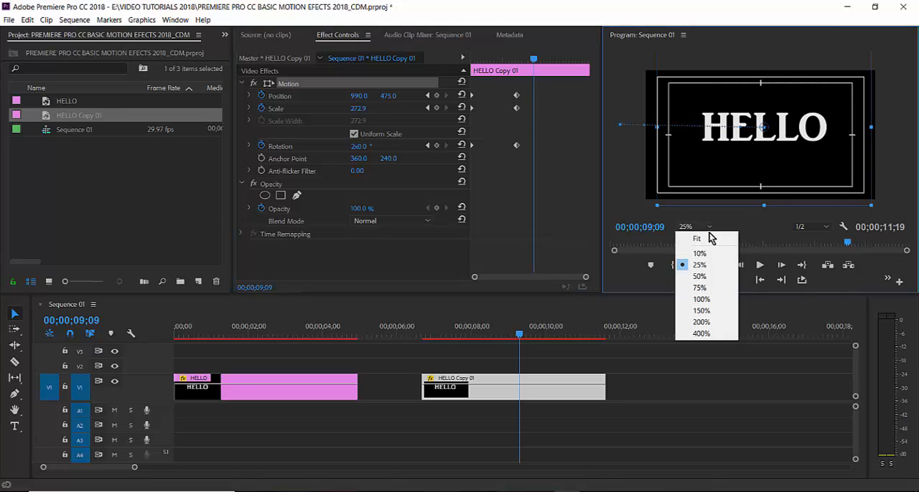
pyautogui.click(700, 254)
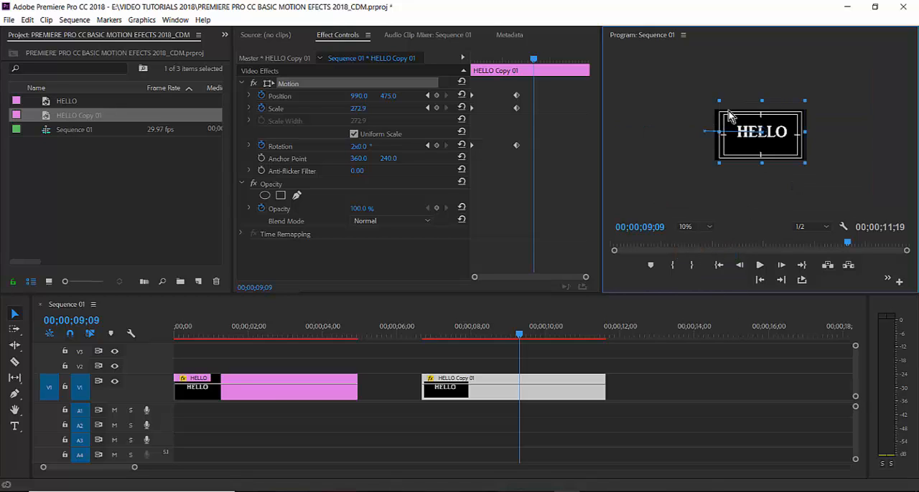
pyautogui.click(710, 227)
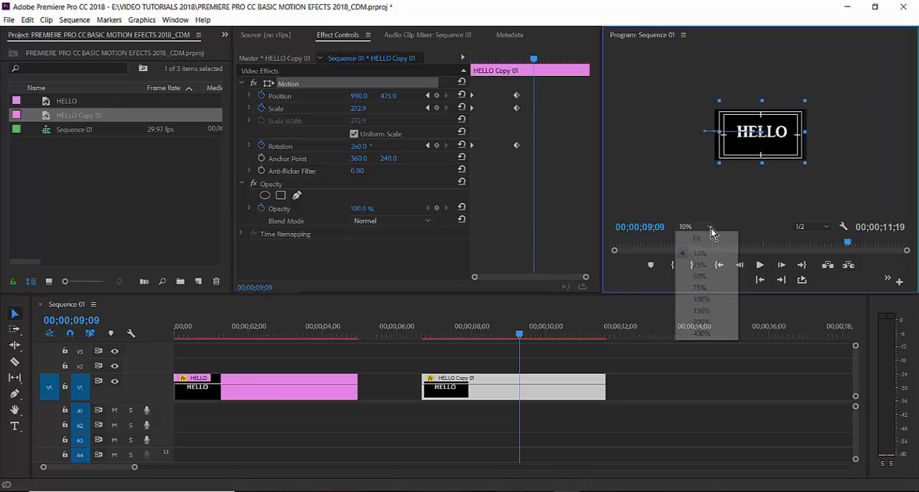
pyautogui.click(707, 265)
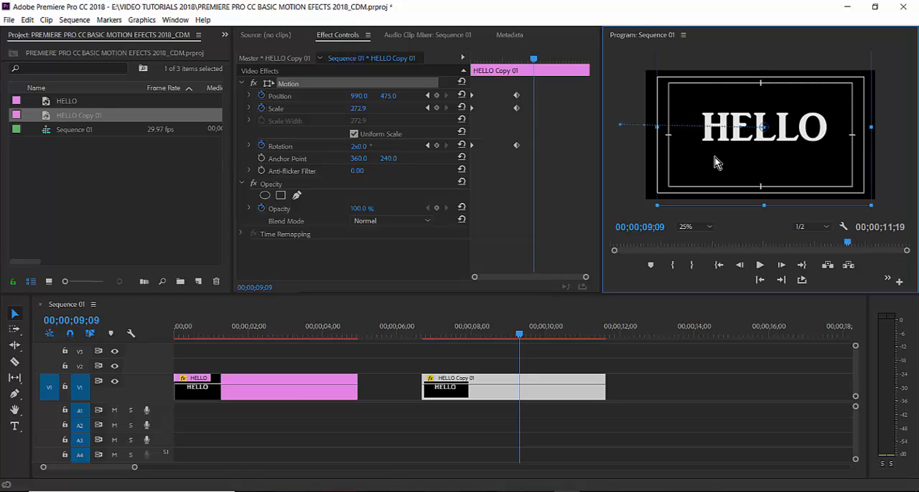
pyautogui.moveTo(532, 58); pyautogui.dragTo(544, 71)
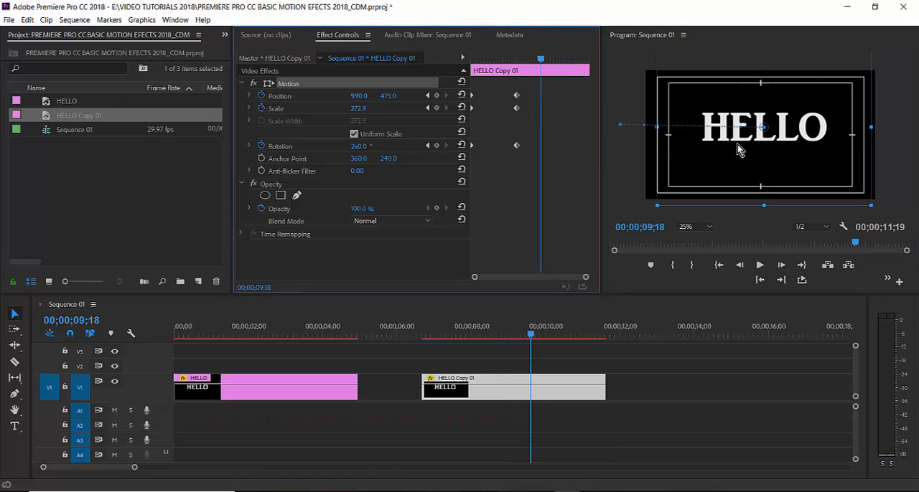